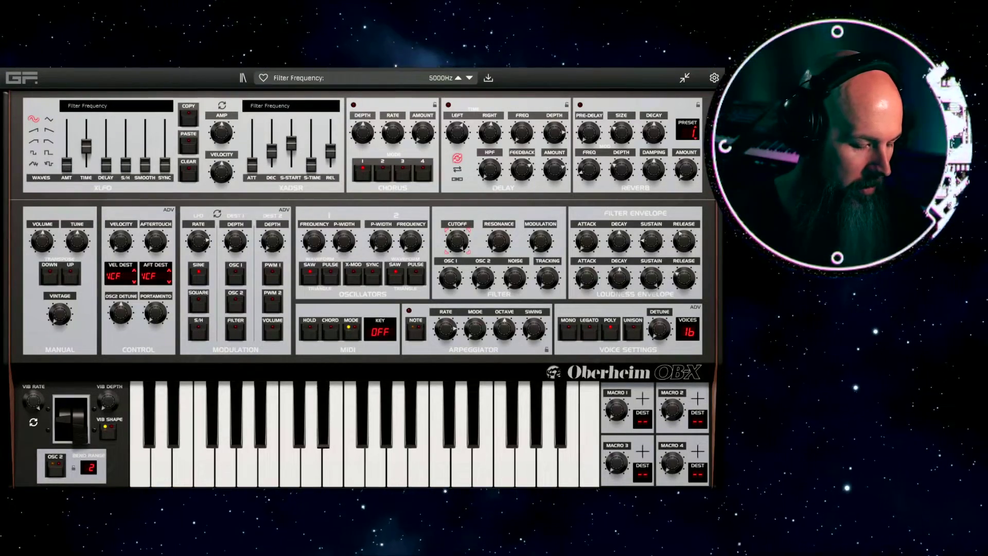
Step: Switch oscillator 1 from the saw waveform to the pulse waveform
left_click(499, 241)
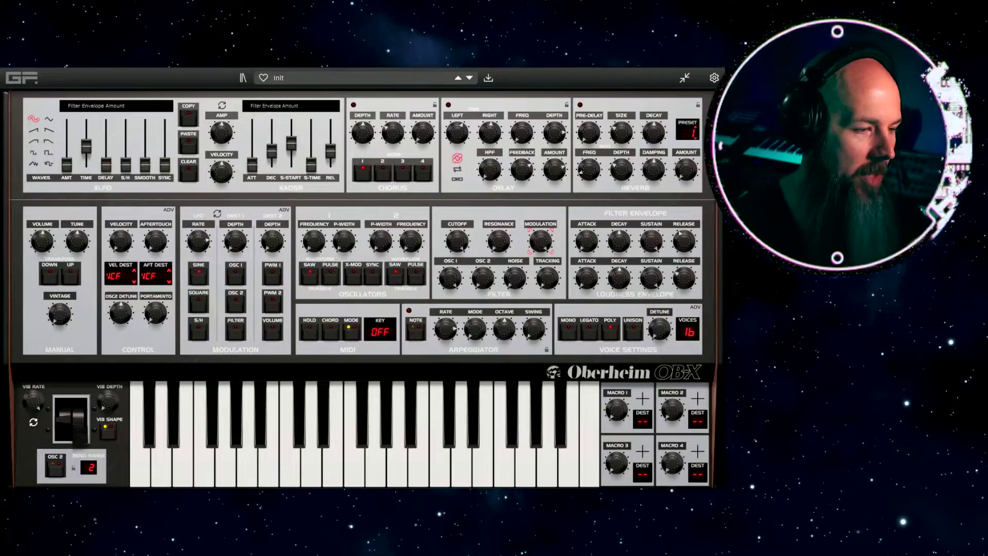
left_click(330, 276)
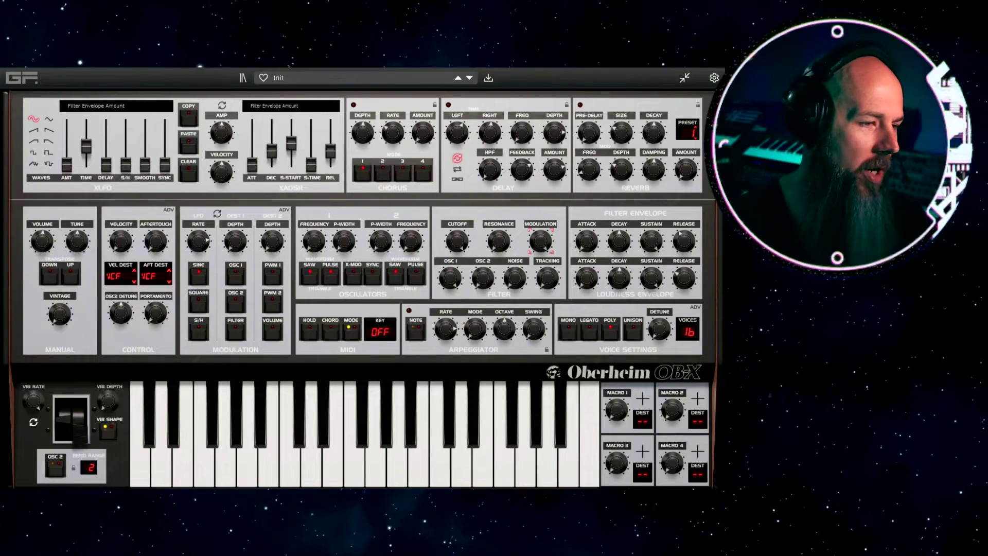
left_click(309, 276)
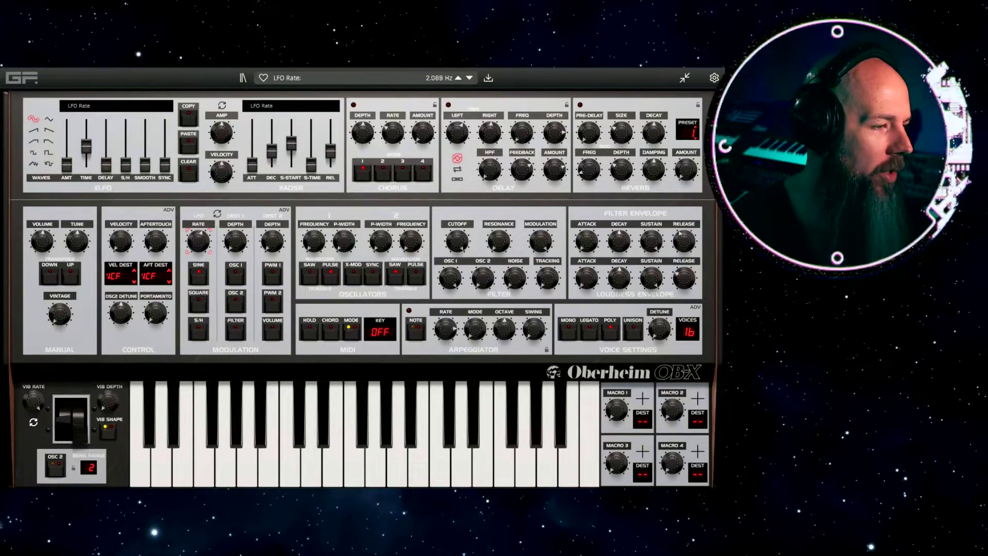
Step: Raise the second modulation depth to modulate oscillator 1's pulse width, and slow down the LFO rate
scroll(198, 239, "up", 4)
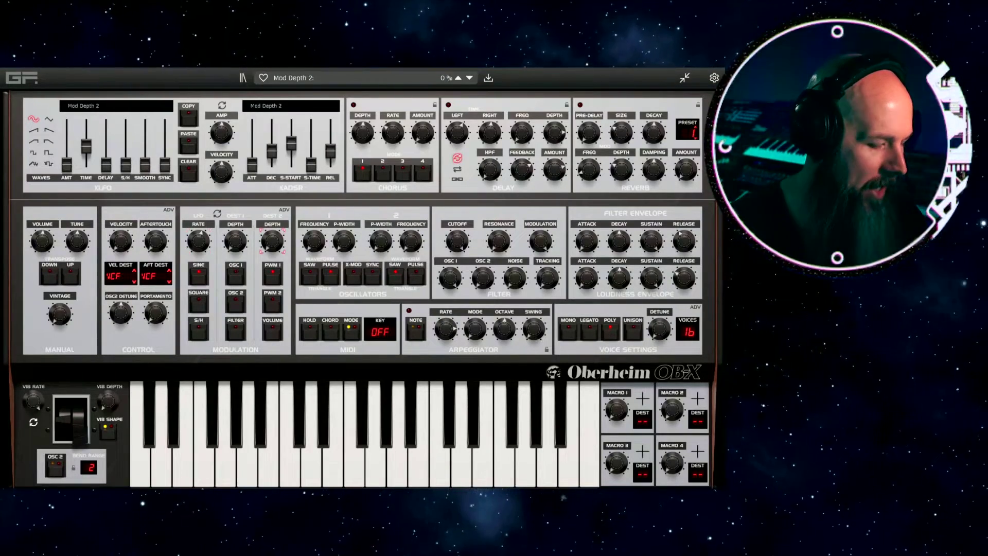
left_click_drag(273, 240, 272, 217)
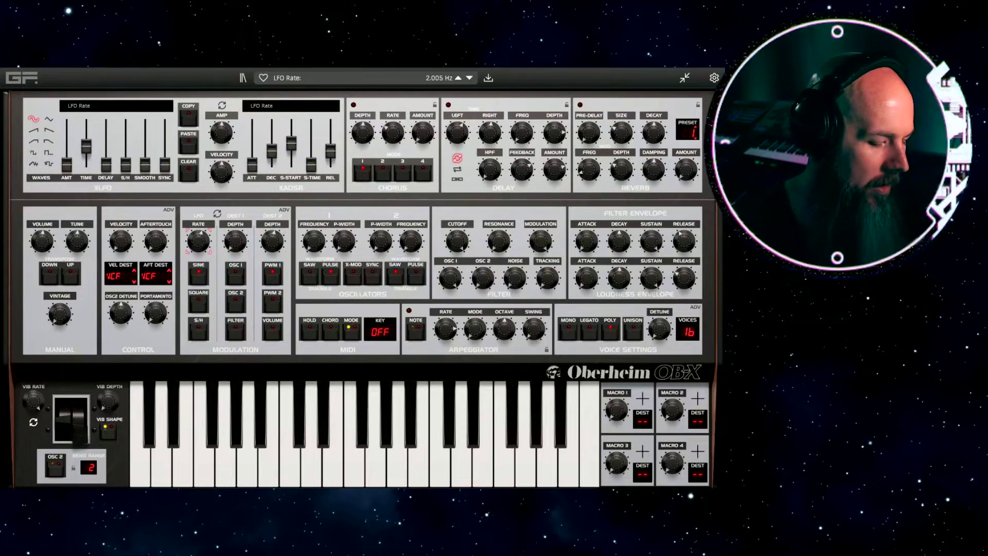
left_click_drag(198, 241, 198, 252)
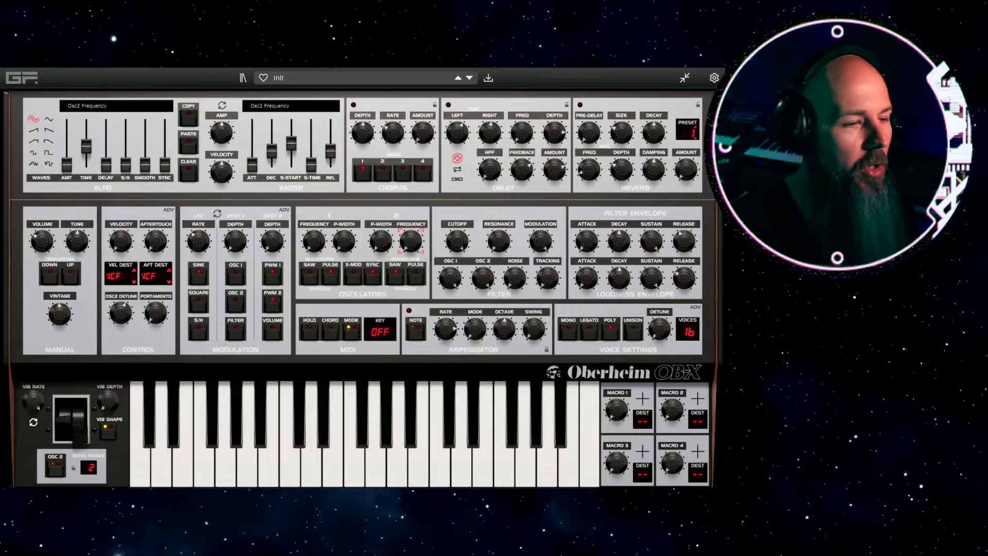
Step: Lower oscillator 2's frequency and shorten the loudness envelope's release
left_click_drag(412, 240, 411, 268)
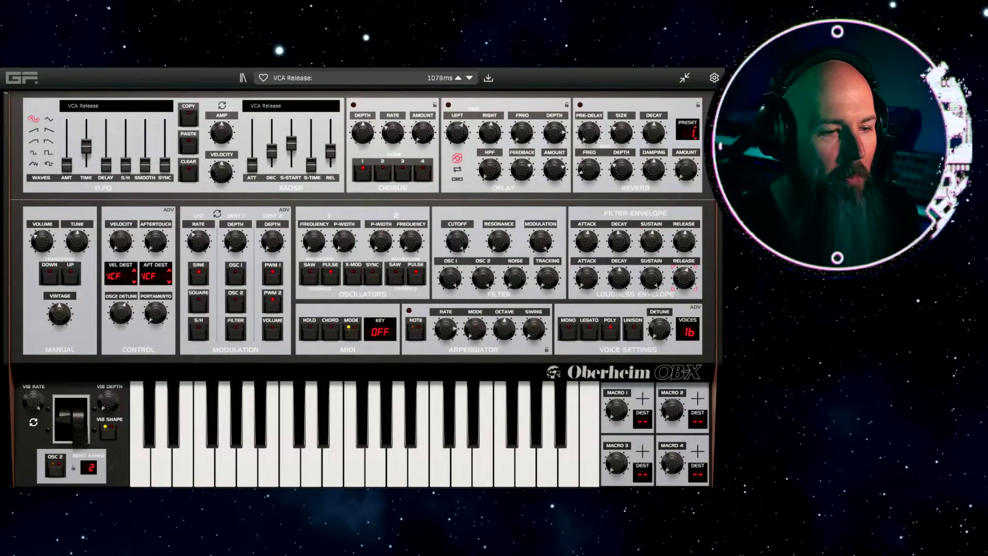
left_click_drag(684, 278, 684, 291)
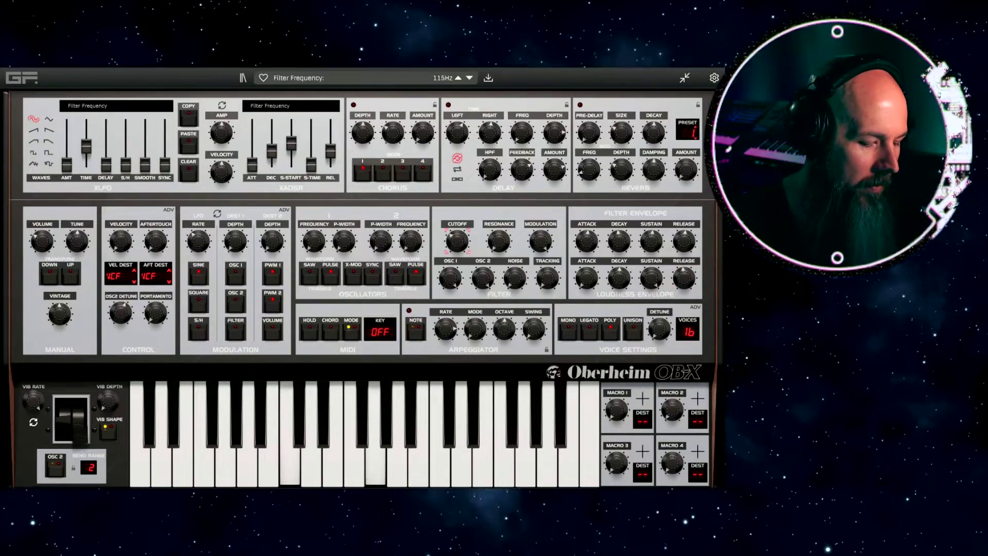
Step: Lower the filter cutoff and raise the noise level
left_click_drag(457, 241, 457, 255)
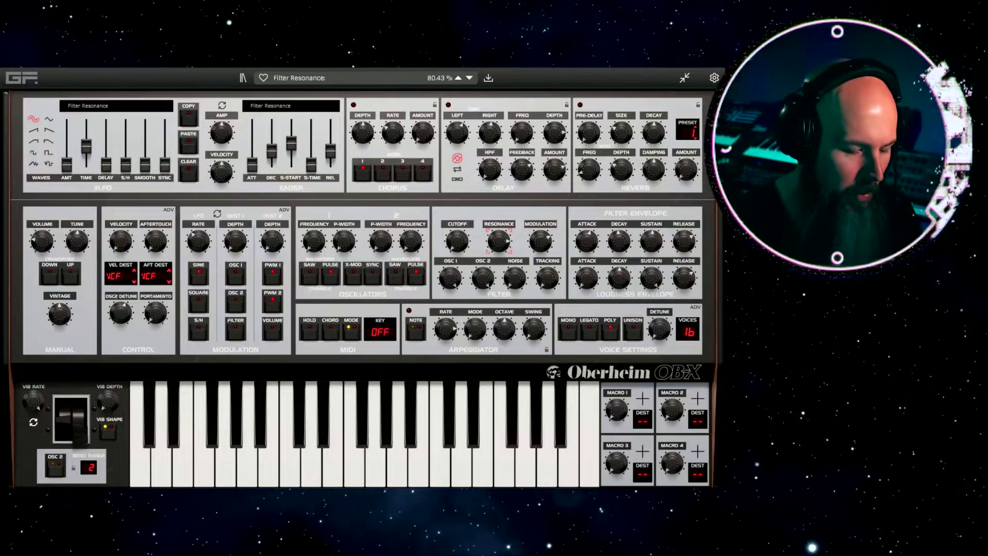
left_click_drag(514, 278, 515, 263)
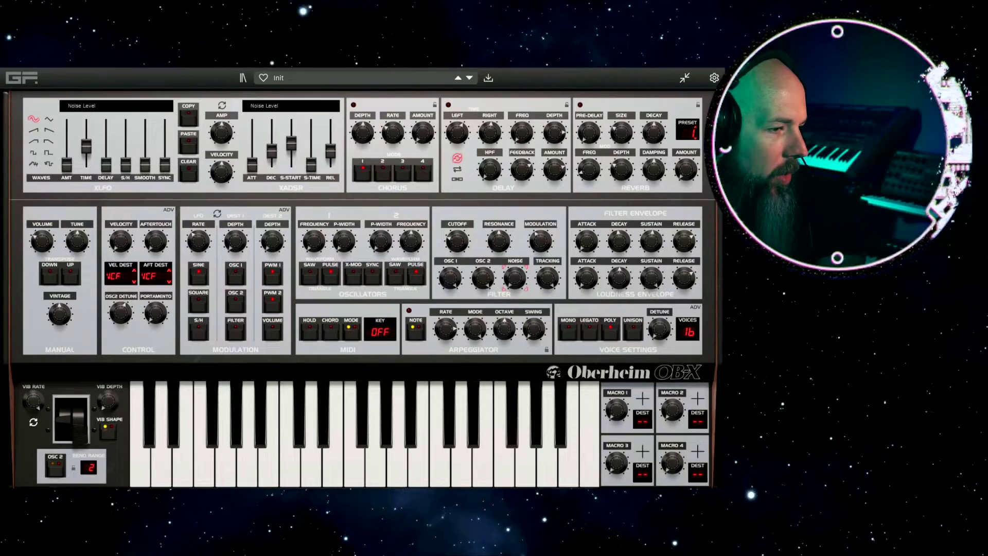
Step: Try the chord function and the mono voice mode
left_click(331, 330)
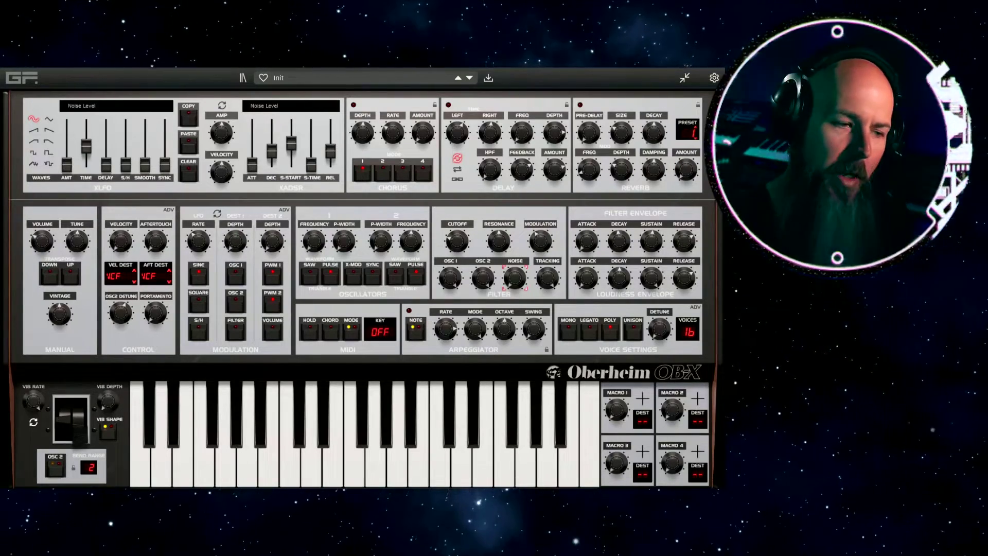
left_click(569, 332)
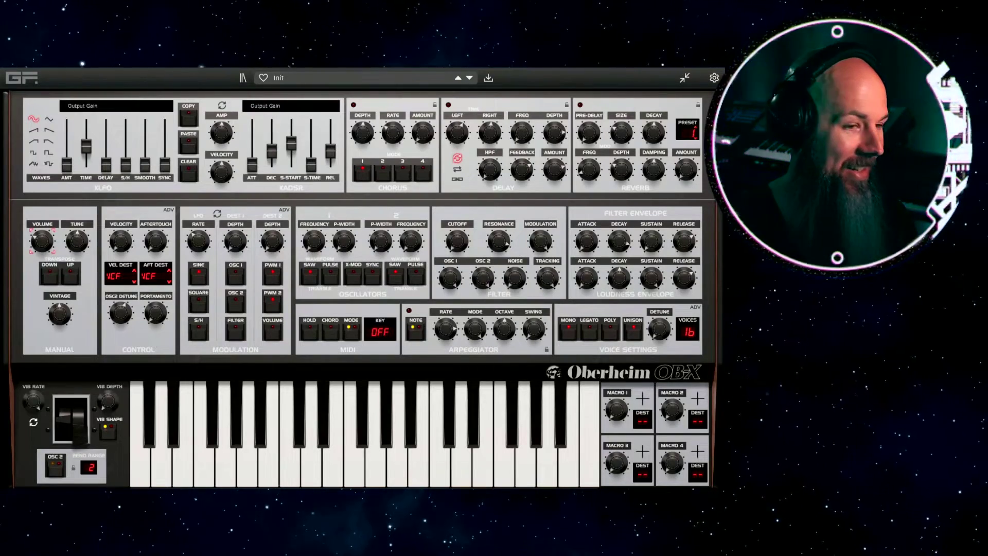
mouse_move(684, 278)
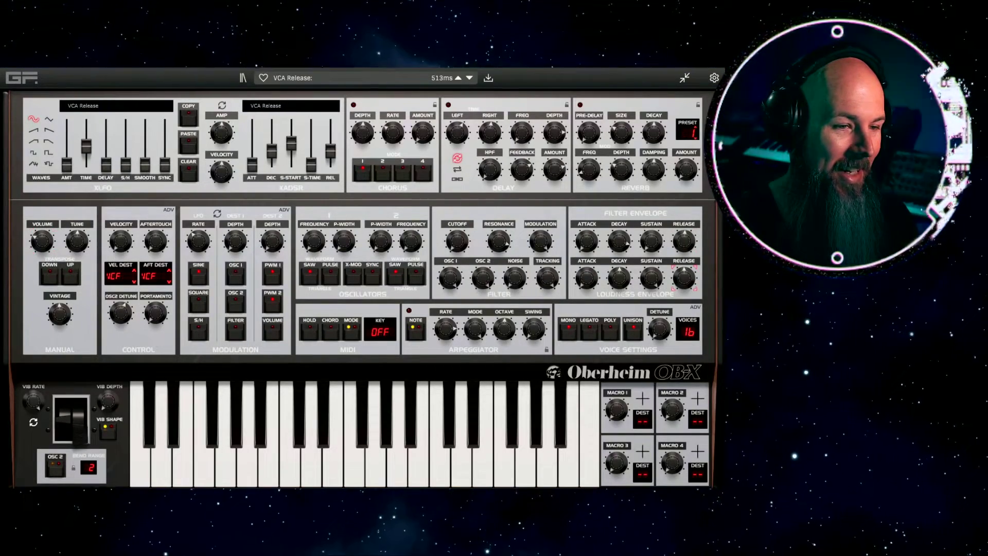
mouse_move(499, 241)
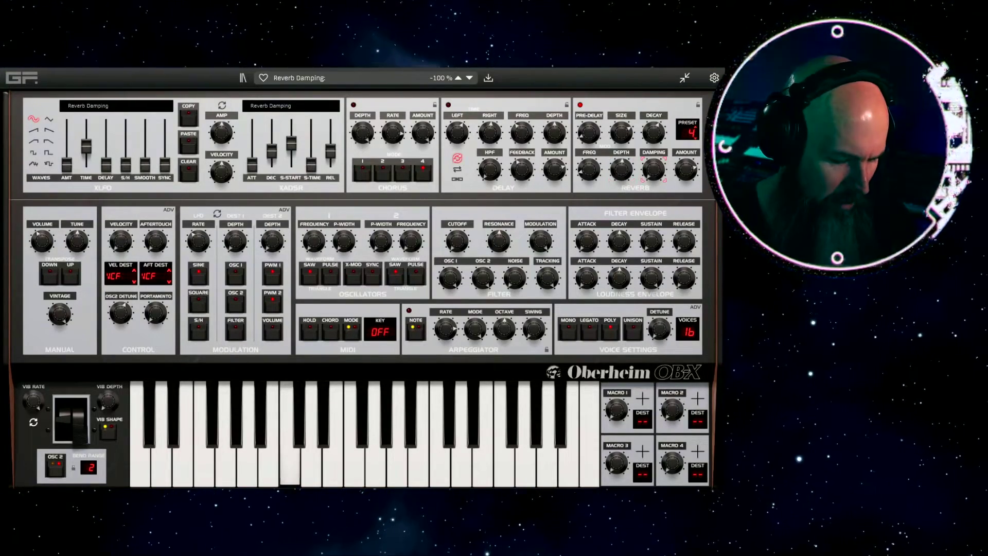
Step: Sweep the reverb damping upward from -100 % and back down
left_click_drag(653, 169, 654, 132)
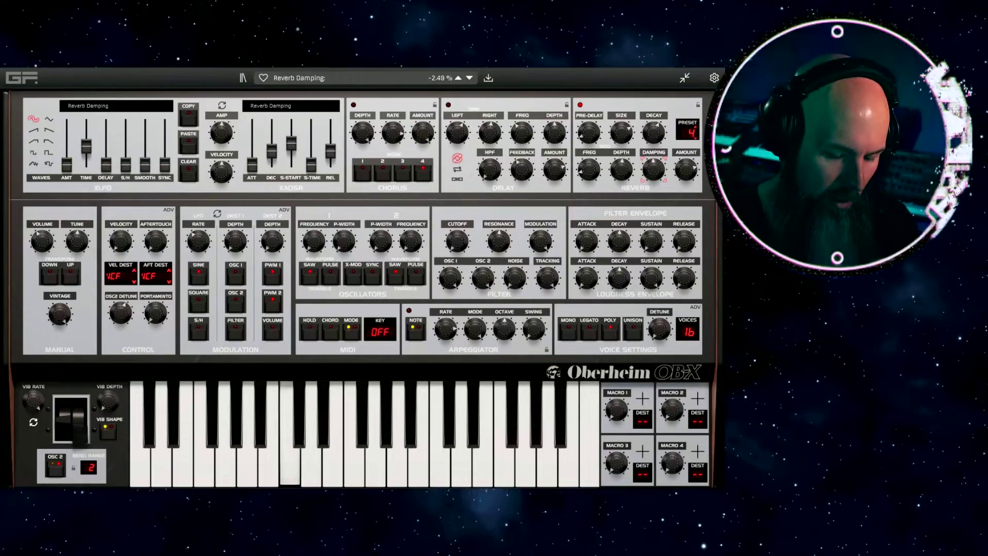
left_click_drag(654, 170, 653, 206)
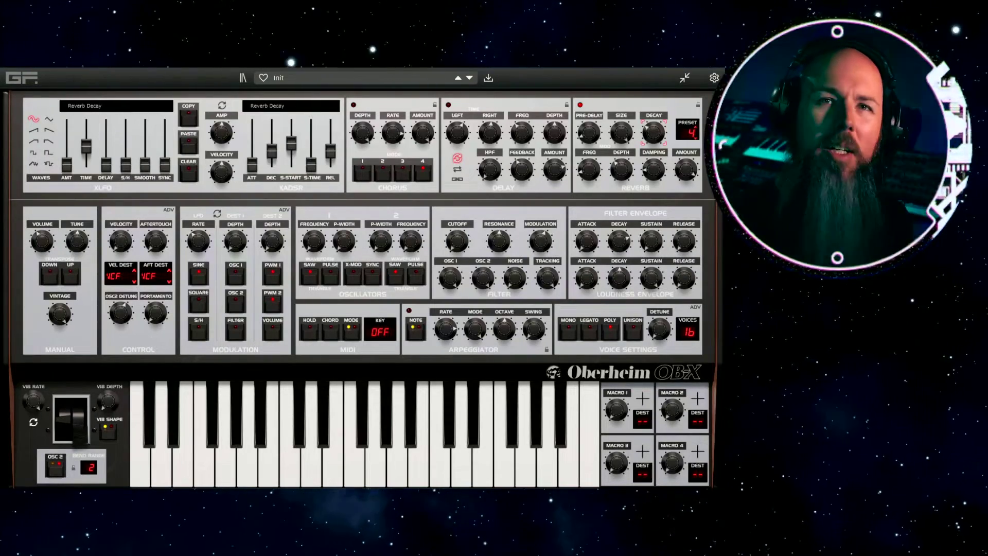
Step: Lengthen the release of both the filter envelope and the loudness envelope
left_click_drag(684, 241, 684, 211)
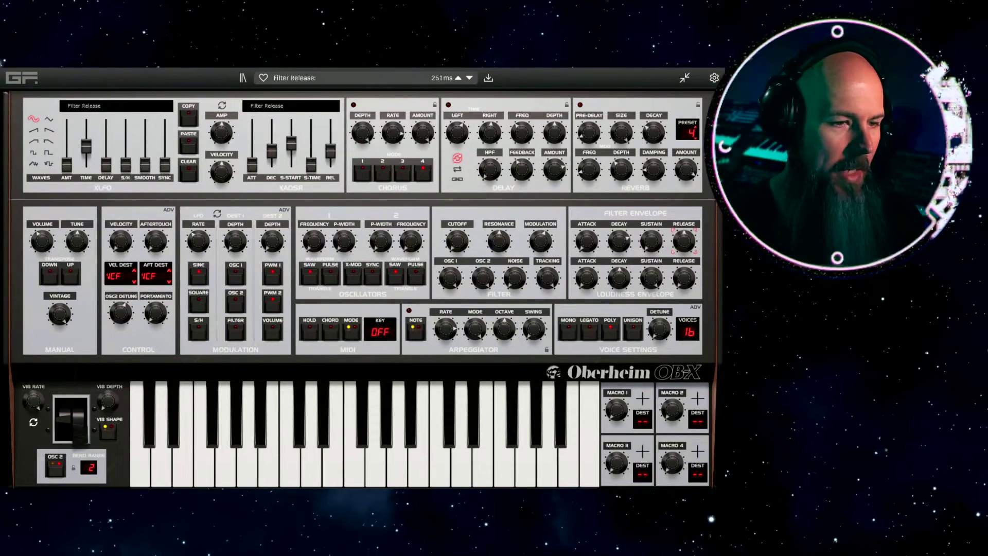
left_click_drag(684, 278, 684, 244)
Step: Set the LFO waveform to S/H and modulate the filter with the first modulation depth at about 53 %
left_click(198, 331)
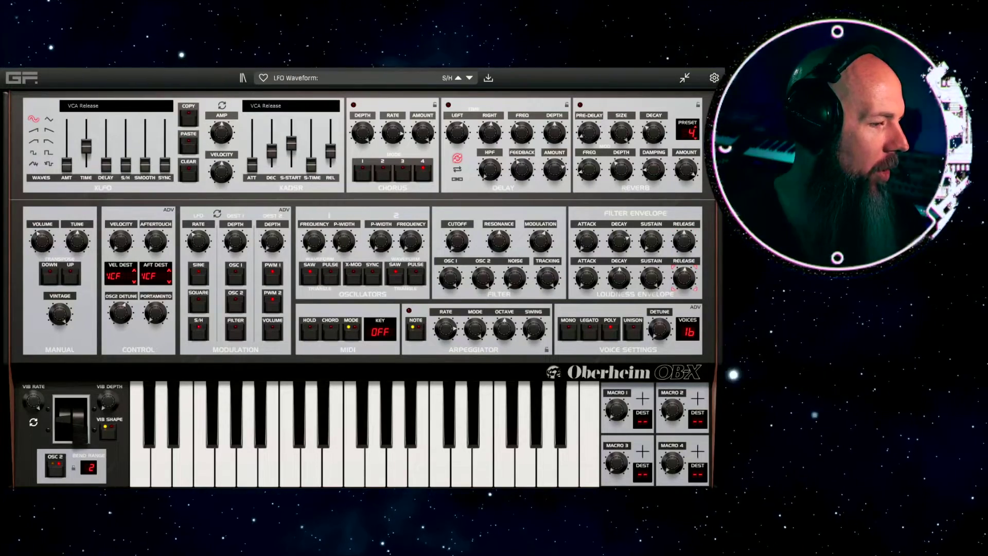
left_click(235, 241)
left_click_drag(235, 241, 235, 216)
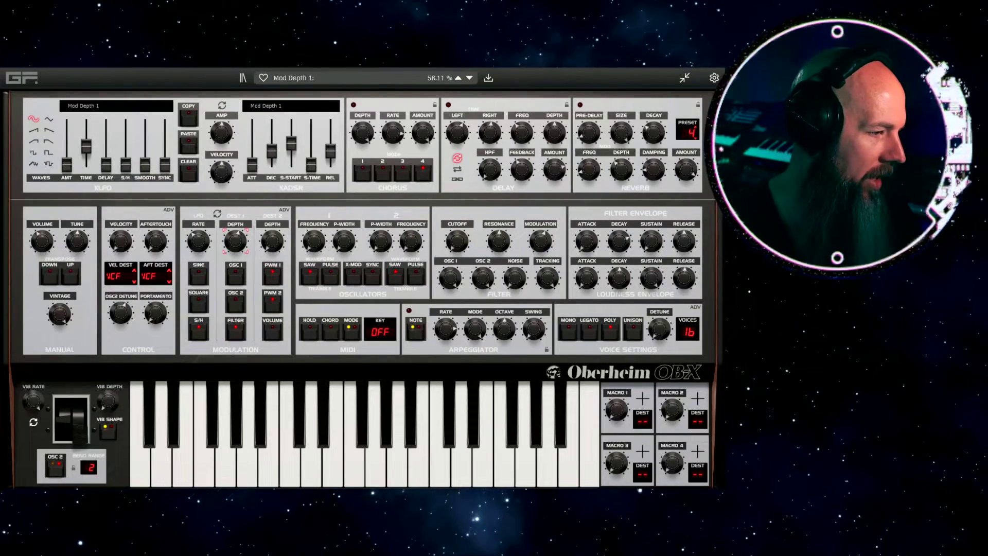
scroll(236, 241, "down", 2)
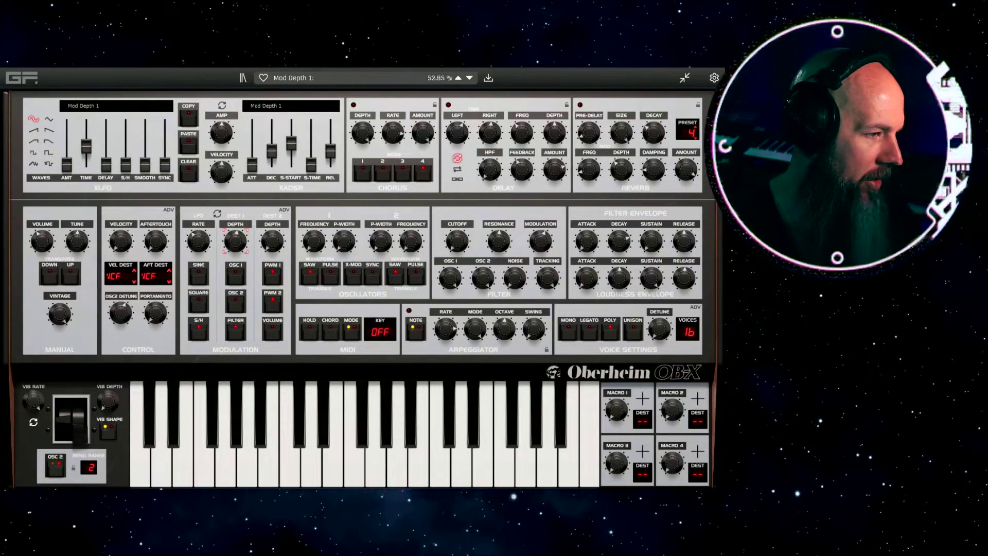
scroll(235, 241, "down", 1)
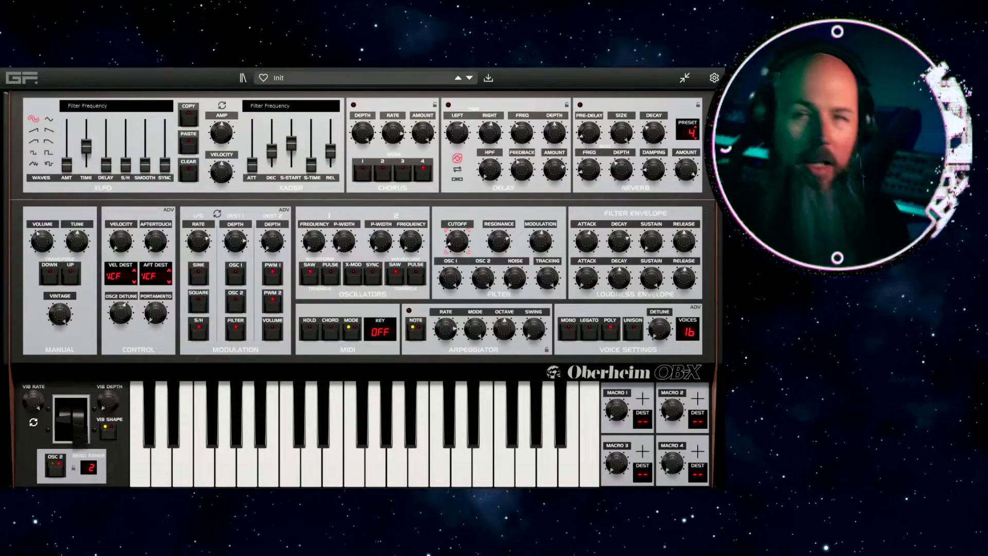
Step: Turn on LFO modulation of the volume and adjust the first and second modulation depths
left_click(236, 241)
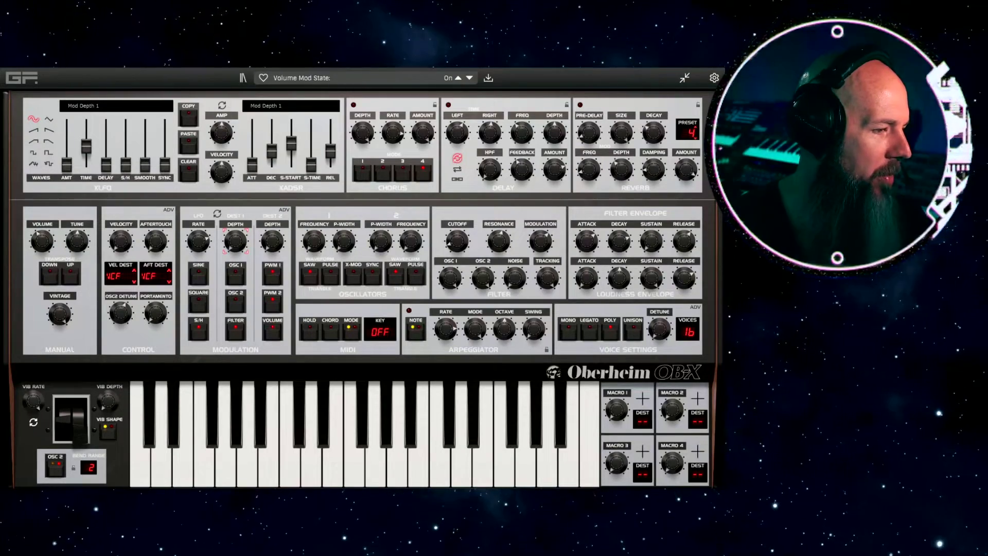
left_click(272, 241)
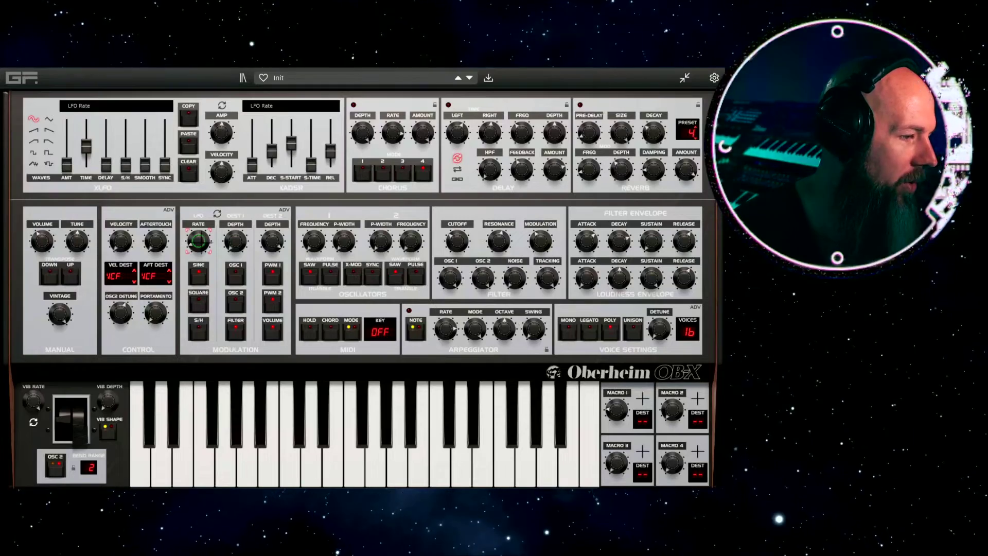
Step: Assign Macro 1 to the LFO rate with an amount of 31.879 Hz and to the filter envelope amount at 61.33 %
left_click(198, 240)
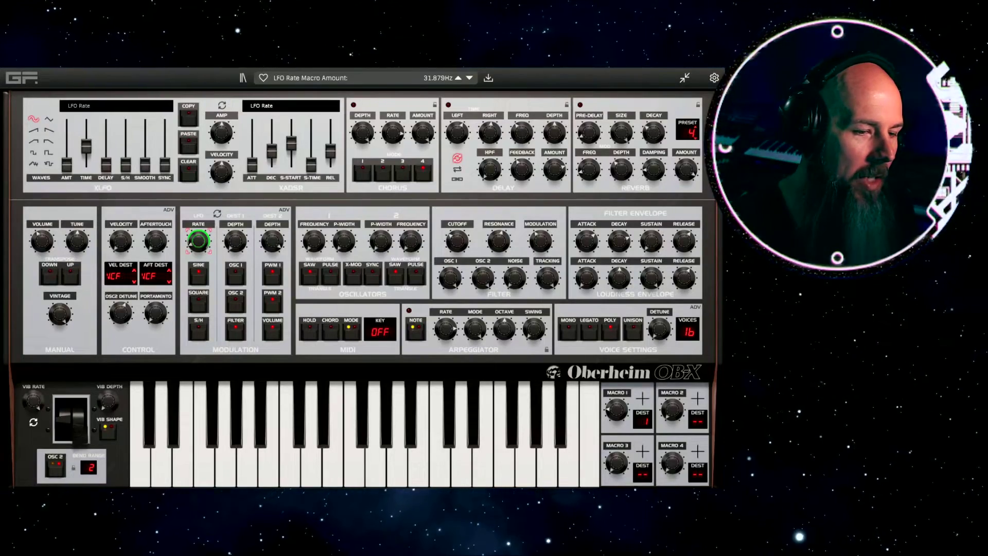
left_click(642, 399)
left_click(541, 240)
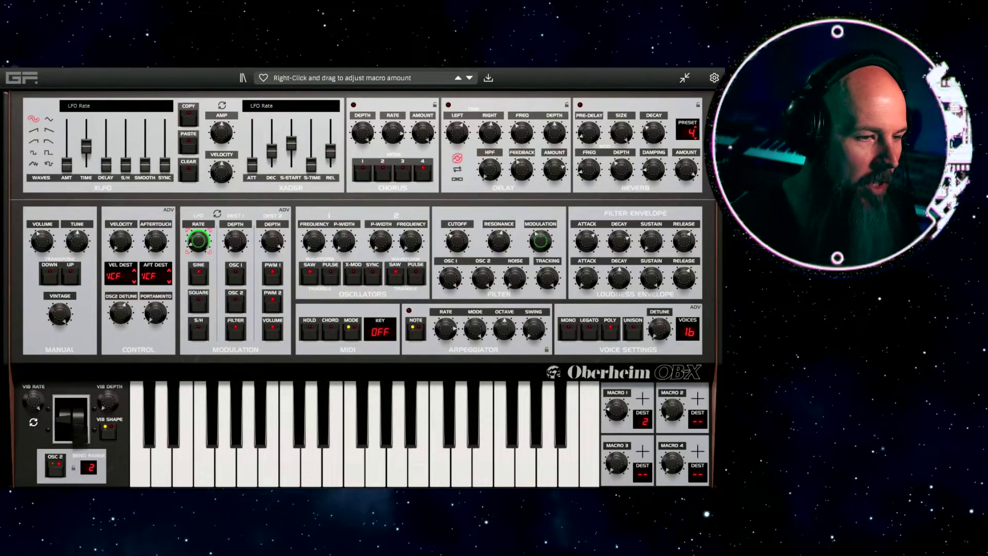
left_click_drag(541, 241, 541, 191)
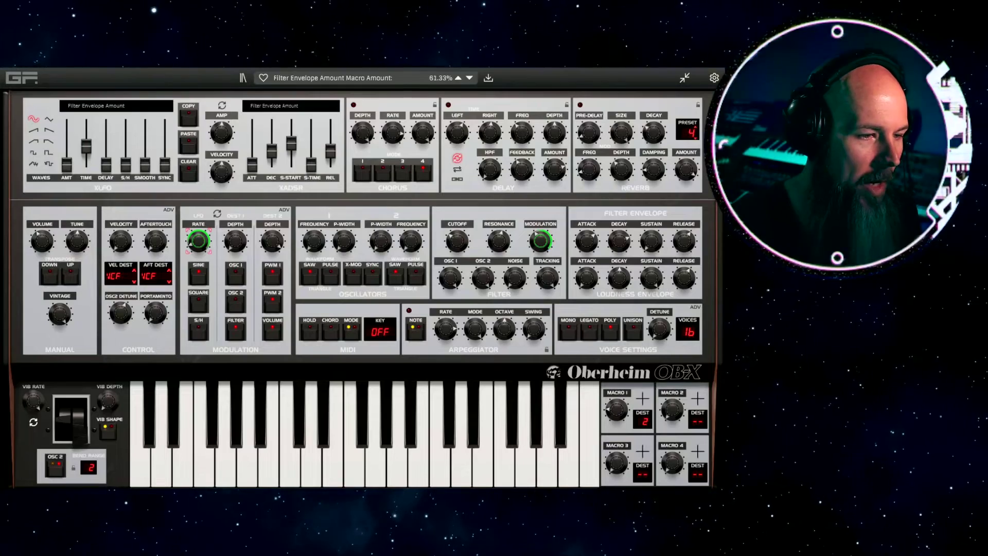
left_click(540, 241)
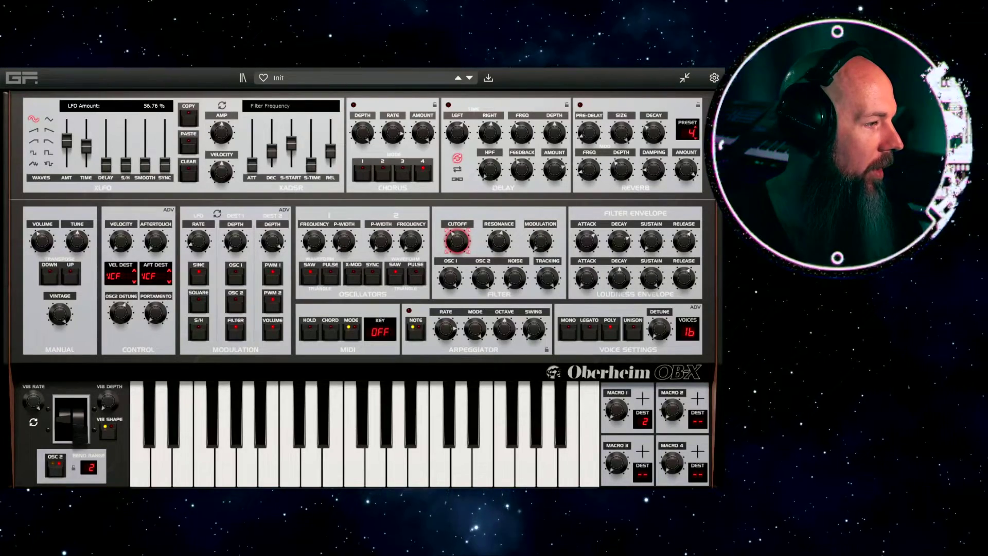
Step: Audition the XLFO shapes on the filter cutoff one after another, including Ramp Up, Cos Up, Square and Red Noise
left_click(34, 131)
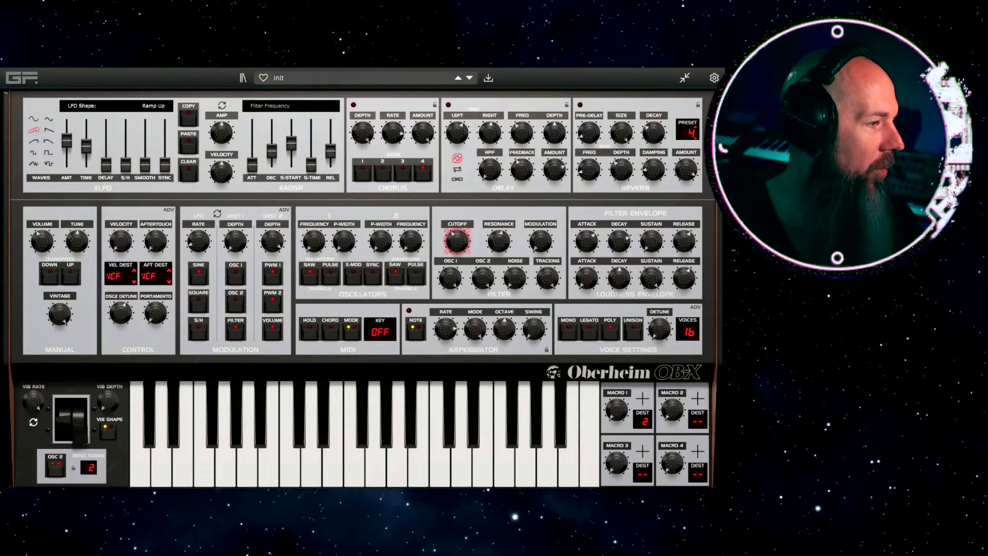
left_click(49, 131)
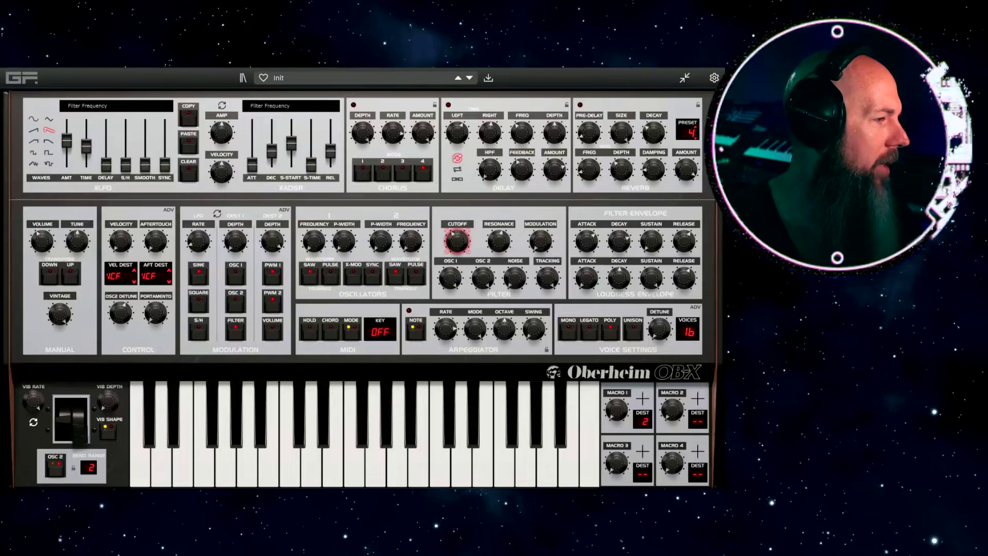
left_click(34, 140)
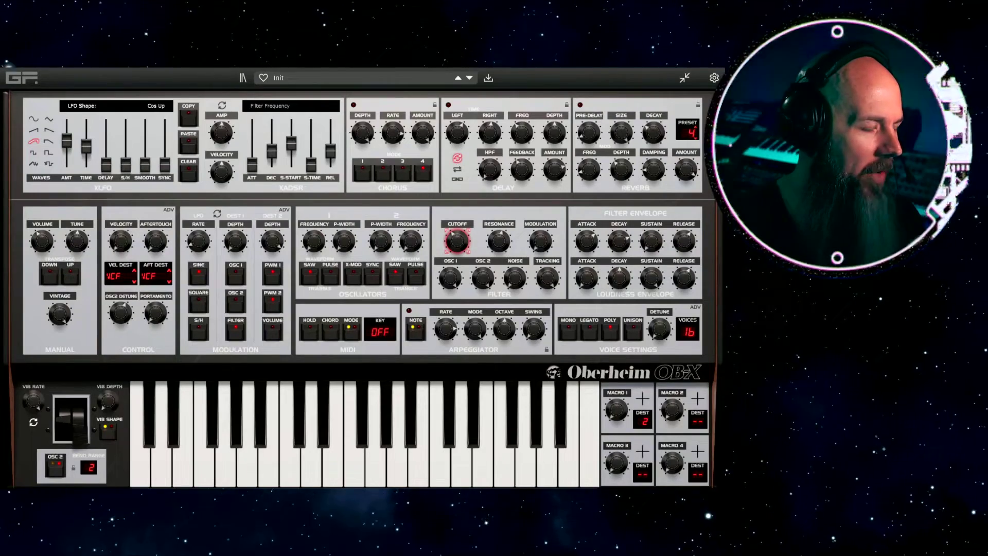
left_click(48, 141)
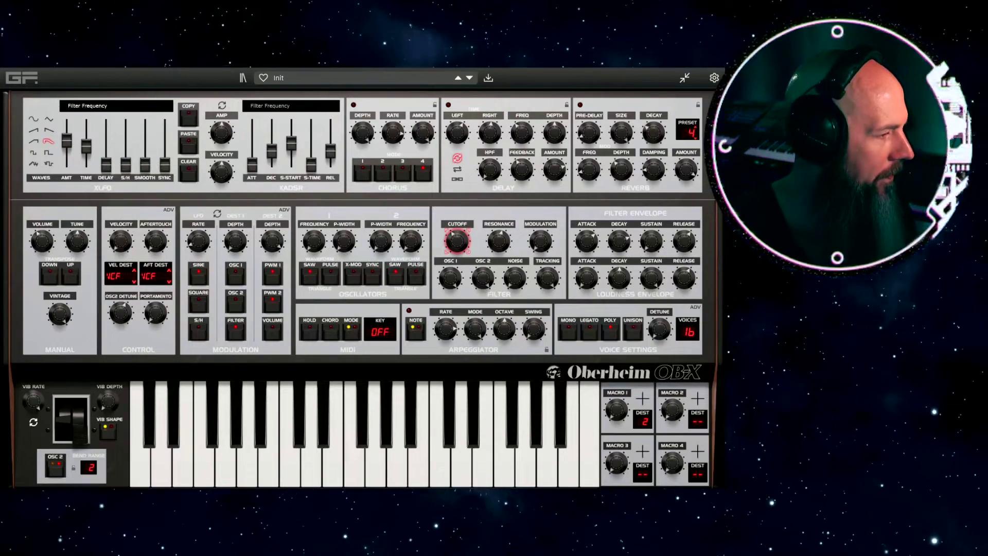
left_click(33, 153)
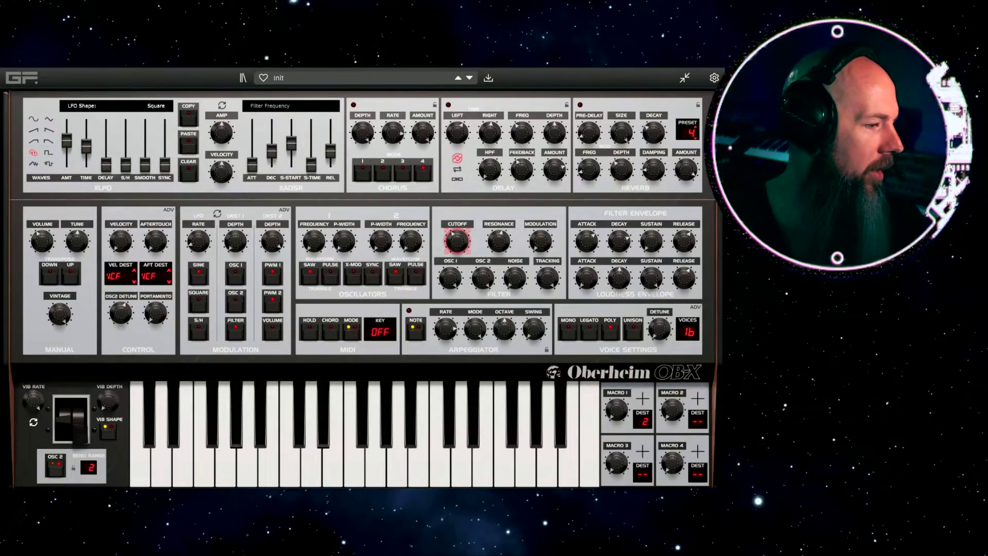
left_click(49, 152)
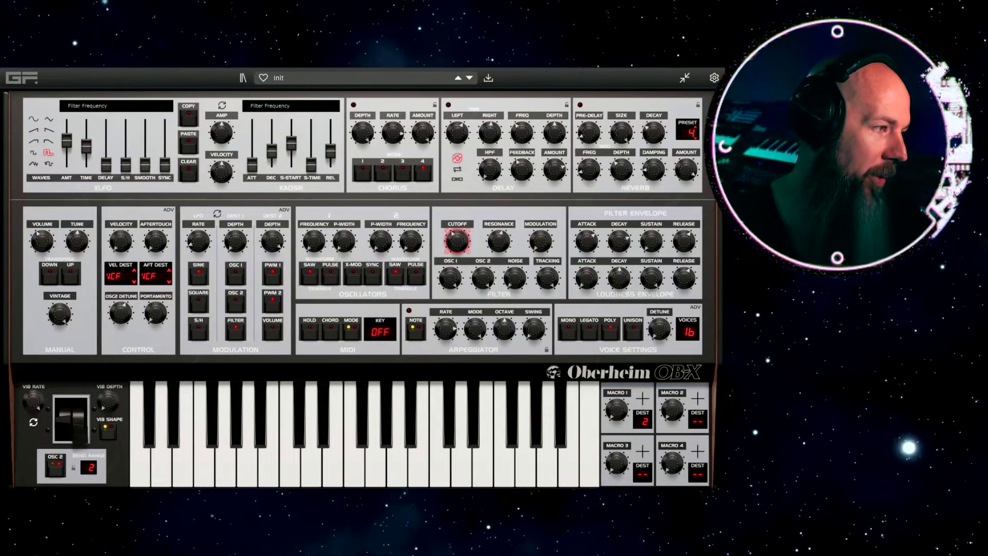
left_click(33, 164)
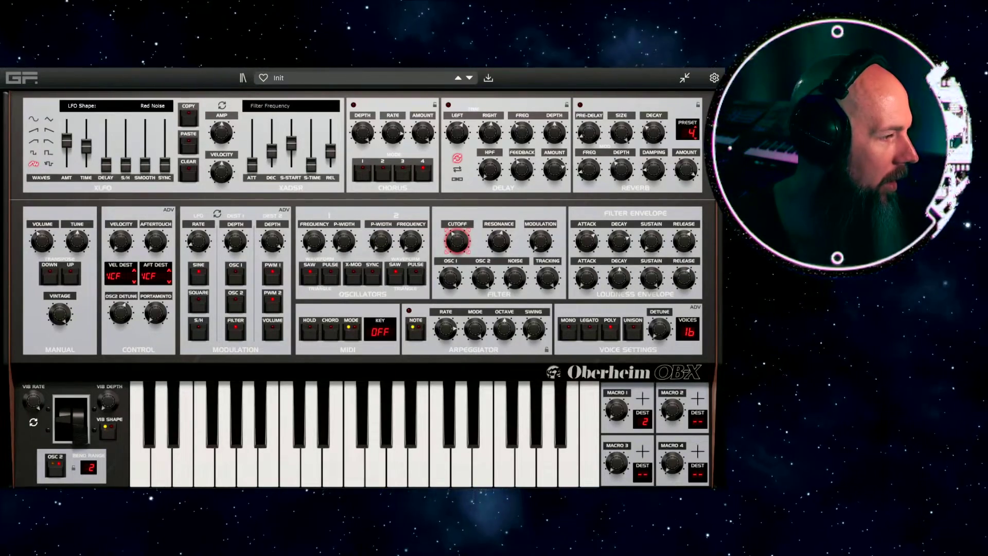
left_click(49, 163)
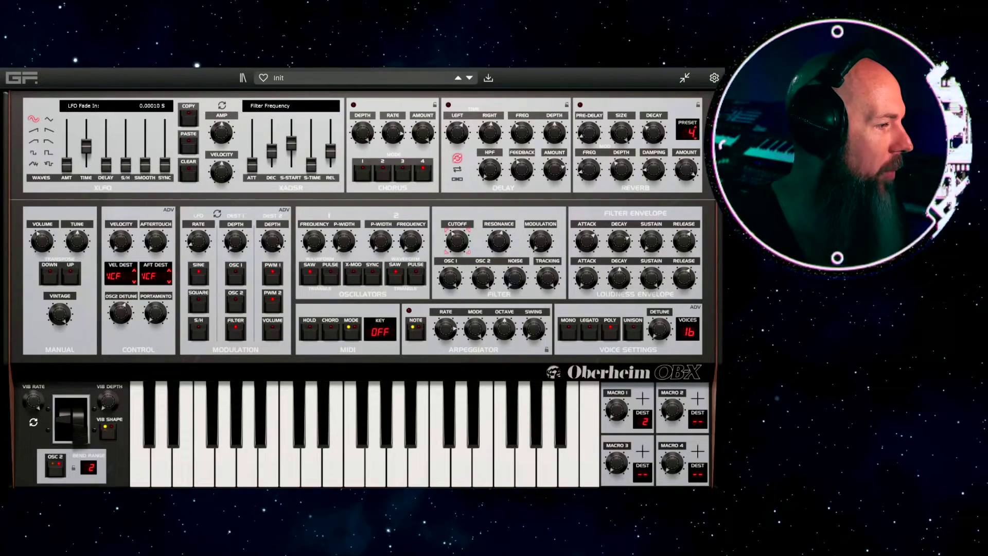
Step: Try a ramp-like XLFO shape on the filter cutoff, then lower the smoothing to minimum and switch to a square shape
left_click(34, 140)
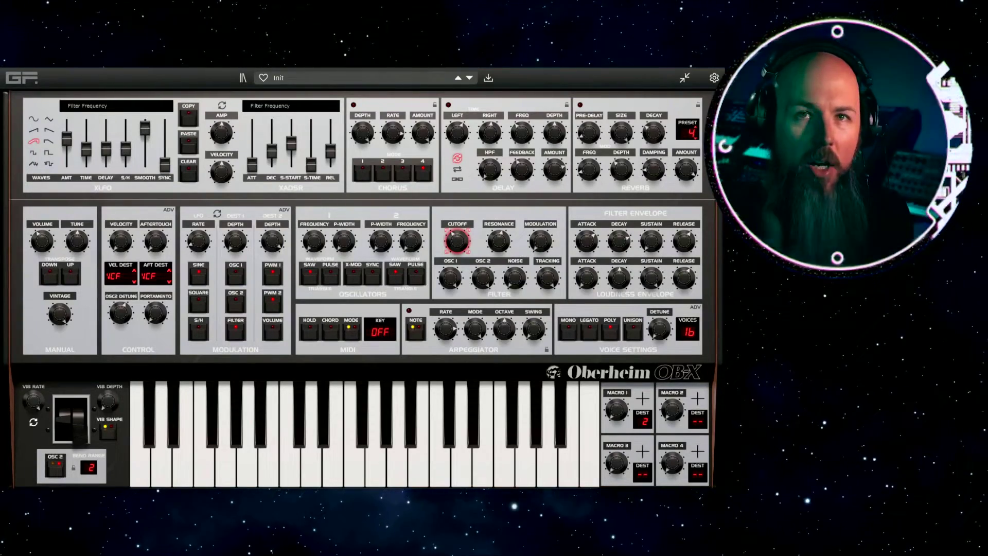
left_click_drag(146, 126, 145, 165)
left_click(33, 153)
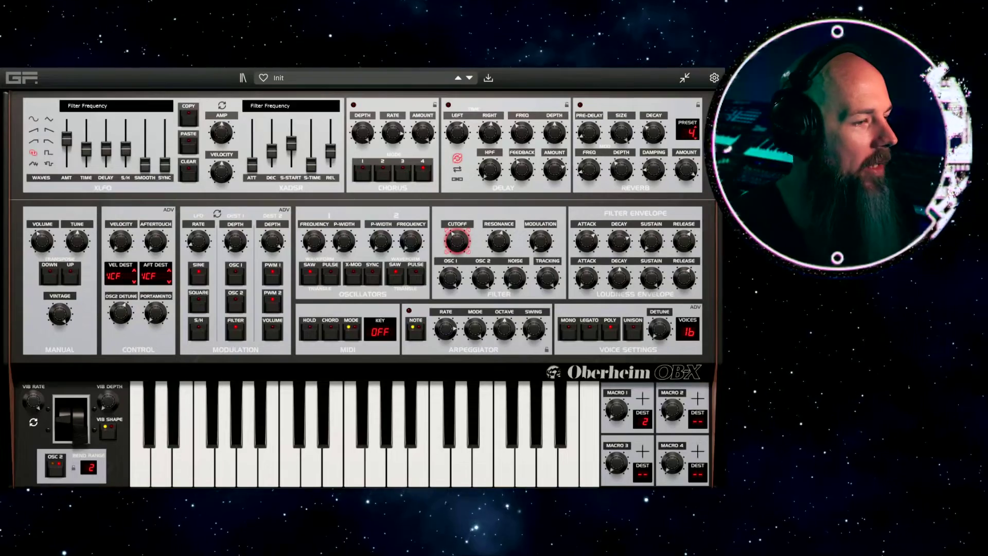
Step: Set the filter frequency velocity amount to 63.94 % and cycle the velocity destination through Macro 4 and filter decay to Macro 1
left_click_drag(222, 171, 222, 166)
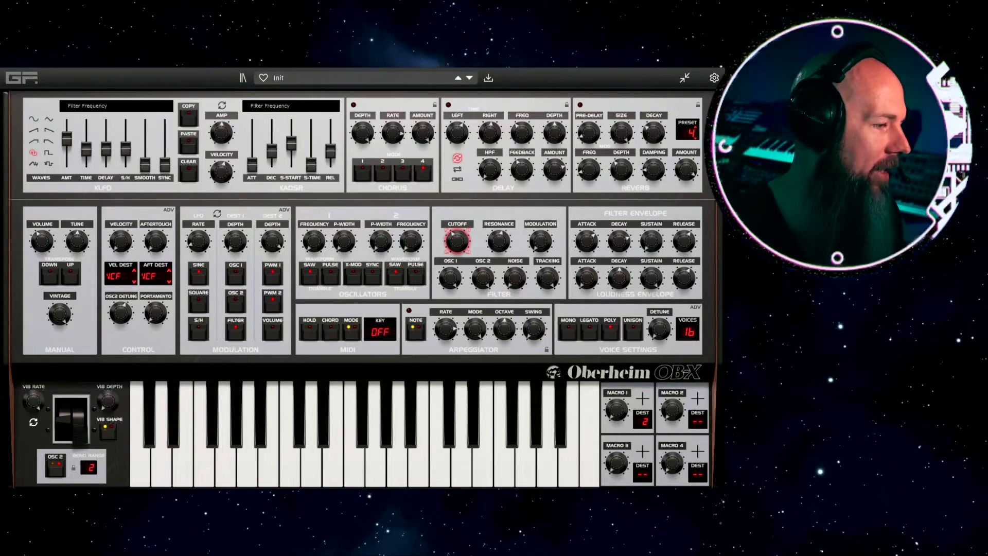
left_click_drag(120, 241, 121, 230)
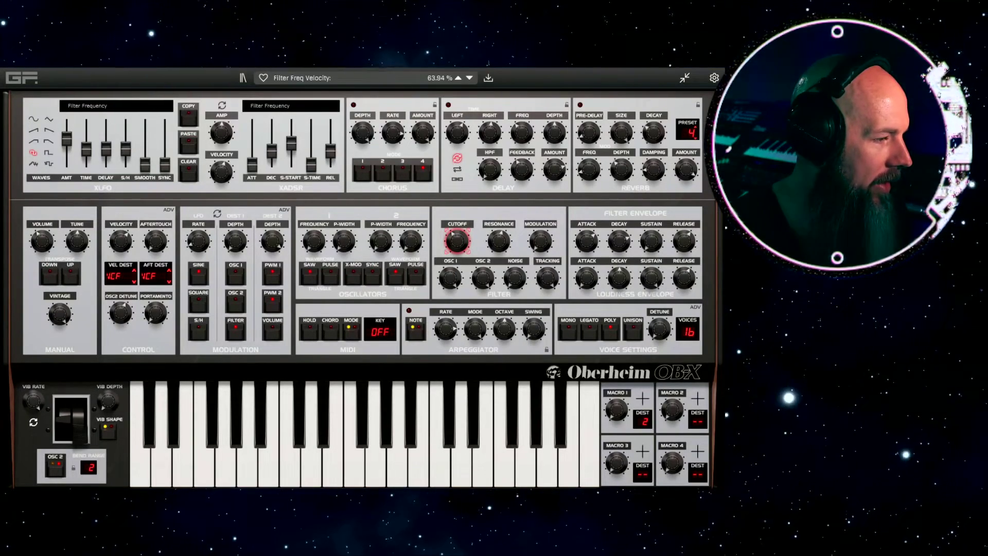
left_click(134, 282)
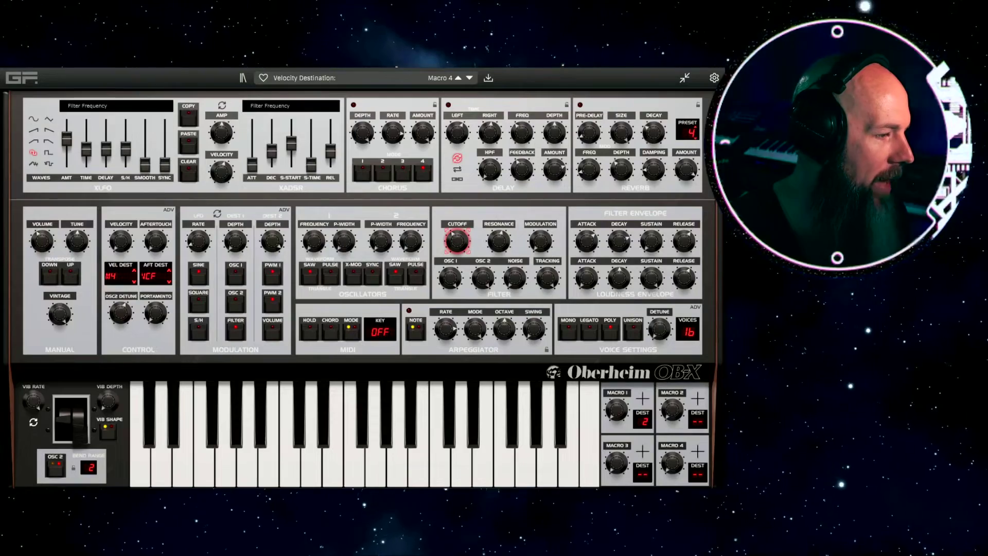
left_click(134, 269)
left_click(134, 270)
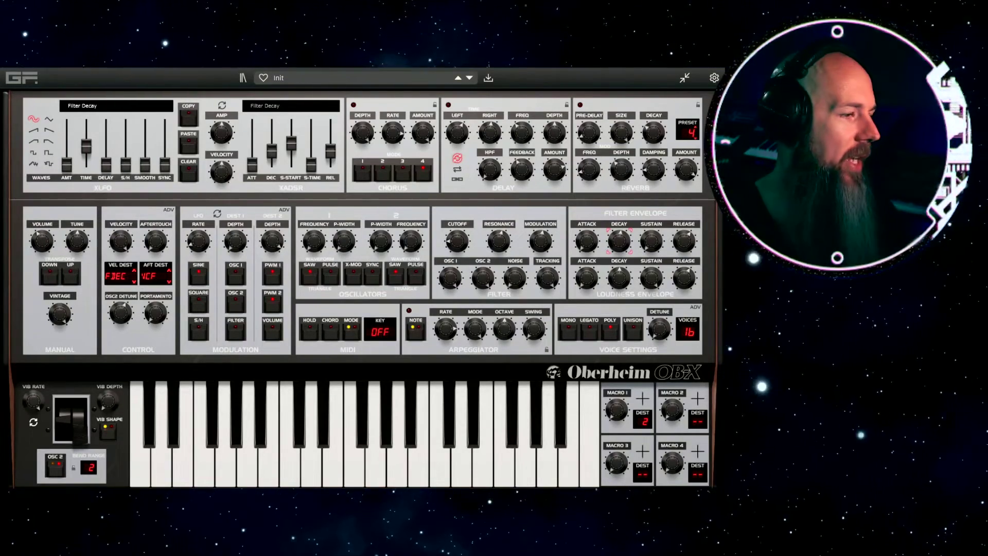
left_click(134, 270)
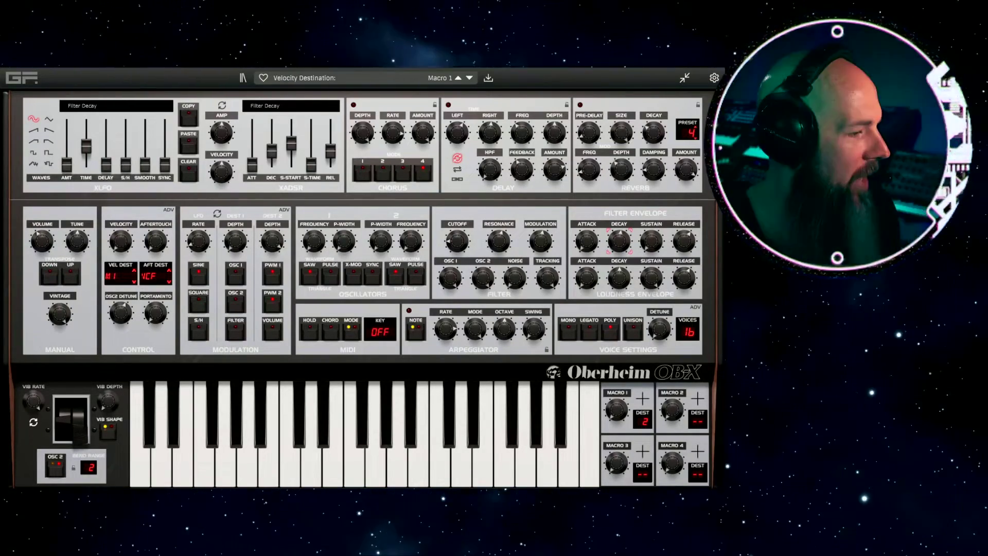